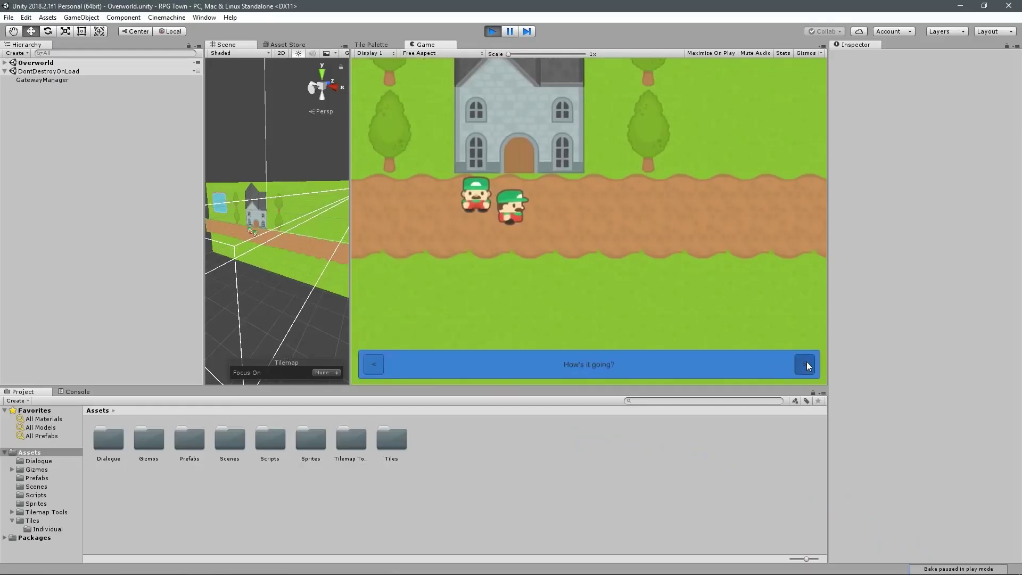
Step: Close the villager's dialogue, walk the player into the house, and return to the overworld
left_click(806, 365)
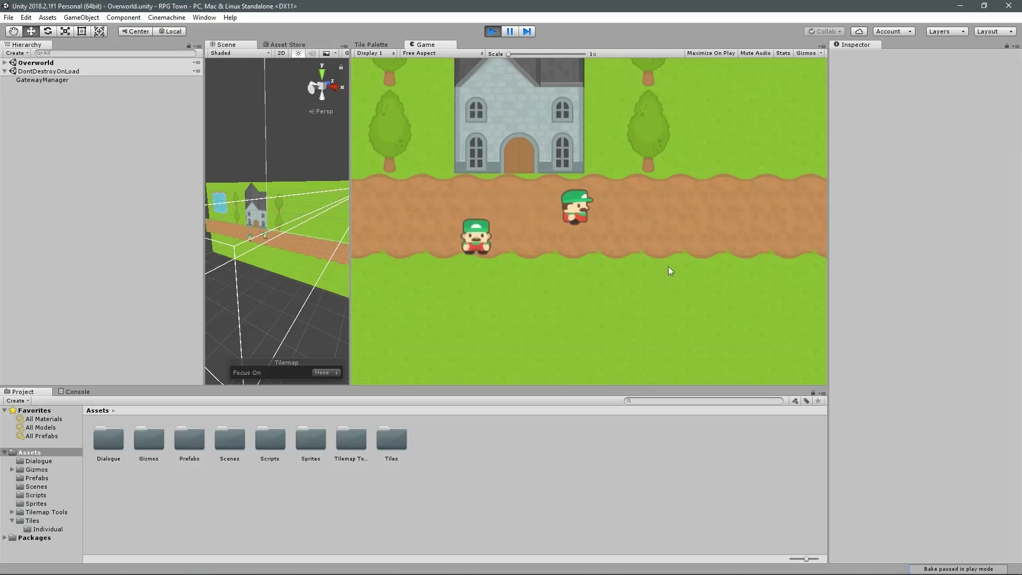
key("Left")
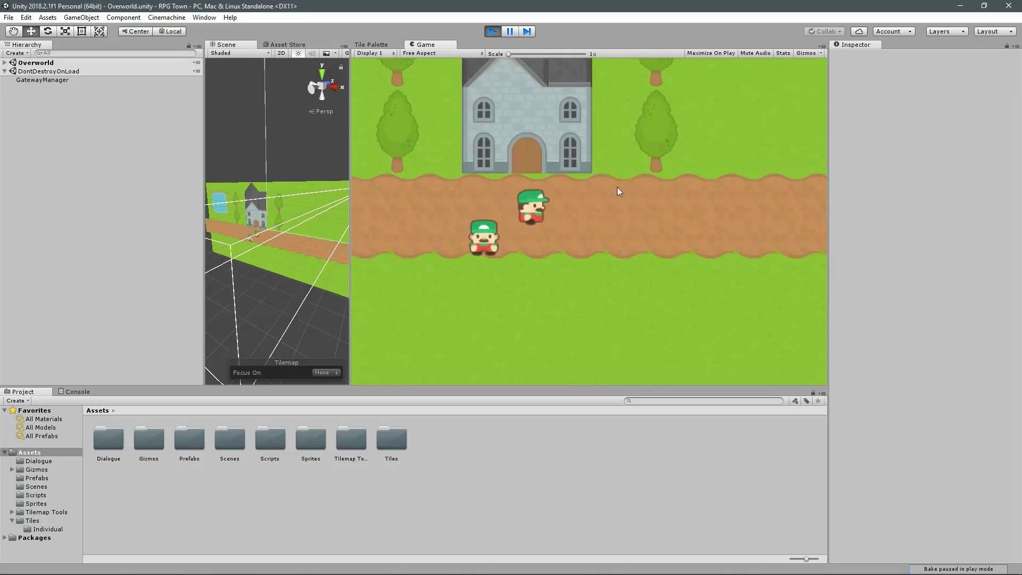
key("Up")
key("Down")
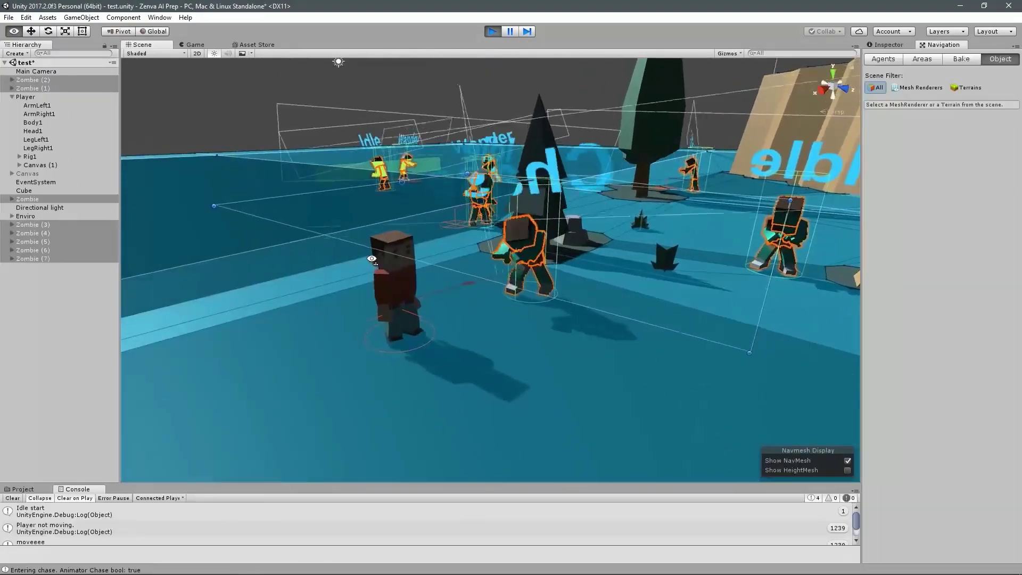
Step: Orbit the Scene view toward the trees to watch the zombies wander and attack
mouse_move(367, 258)
right_mouse_down()
mouse_move(388, 183)
mouse_move(199, 74)
mouse_move(546, 222)
mouse_move(713, 224)
mouse_move(609, 207)
mouse_move(683, 160)
right_mouse_up()
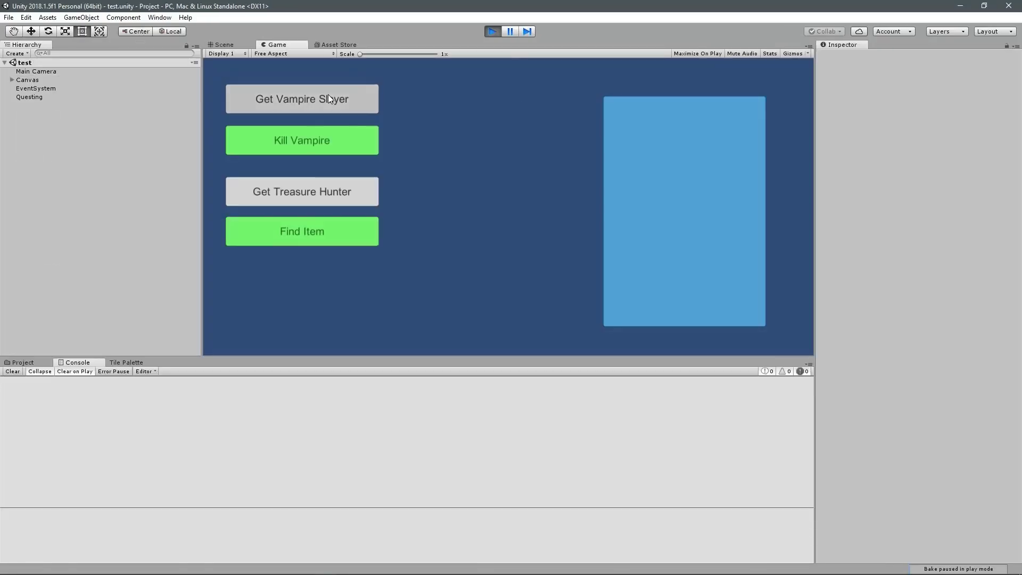
Step: Accept Vampire Slayer and Treasure Hunter, adding both quests to the log
left_click(328, 94)
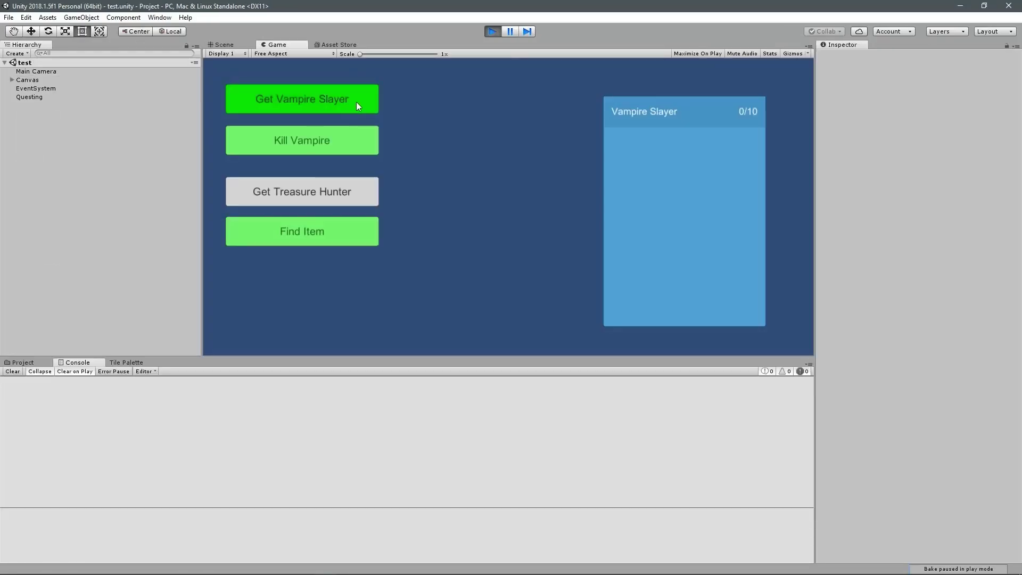
left_click(316, 200)
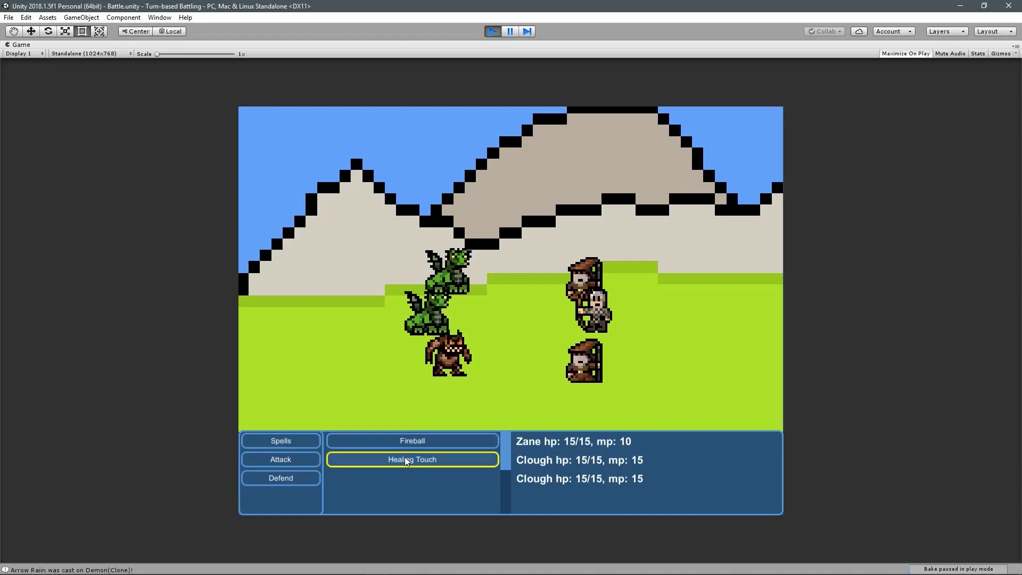
Step: Cast Fireball at the demon with two heroes
left_click(451, 346)
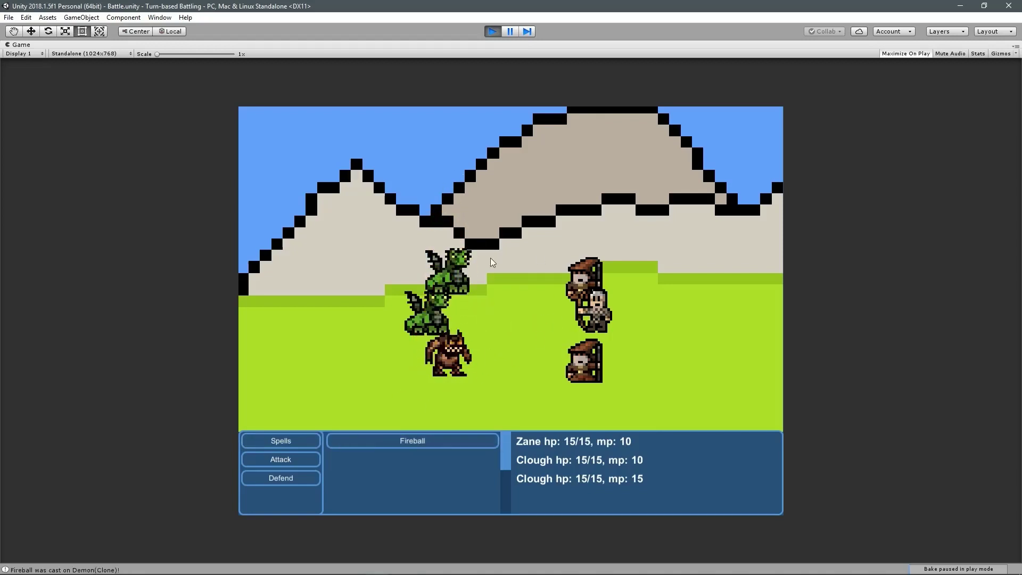
left_click(442, 368)
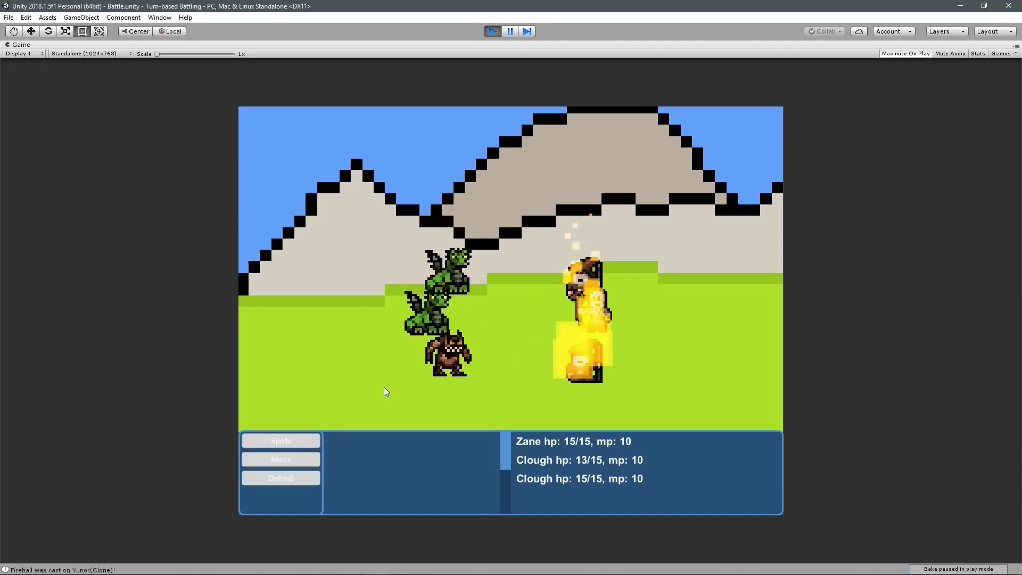